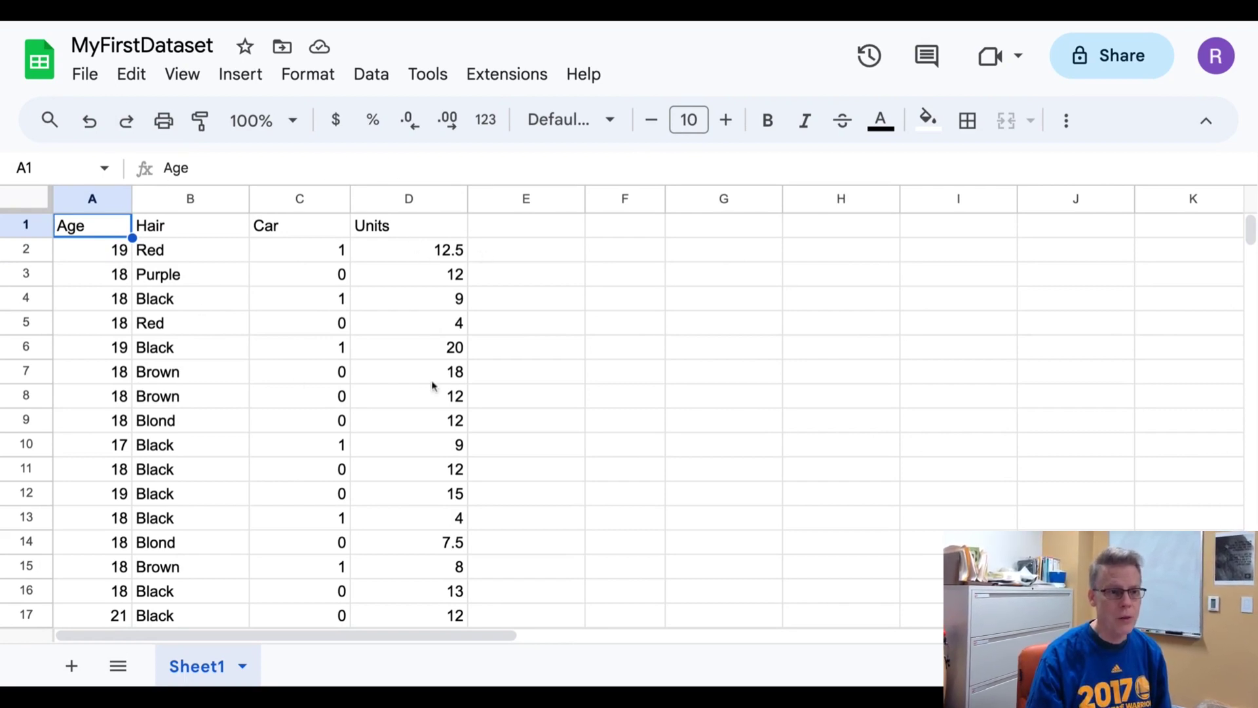
scroll(410, 382, "down", 1)
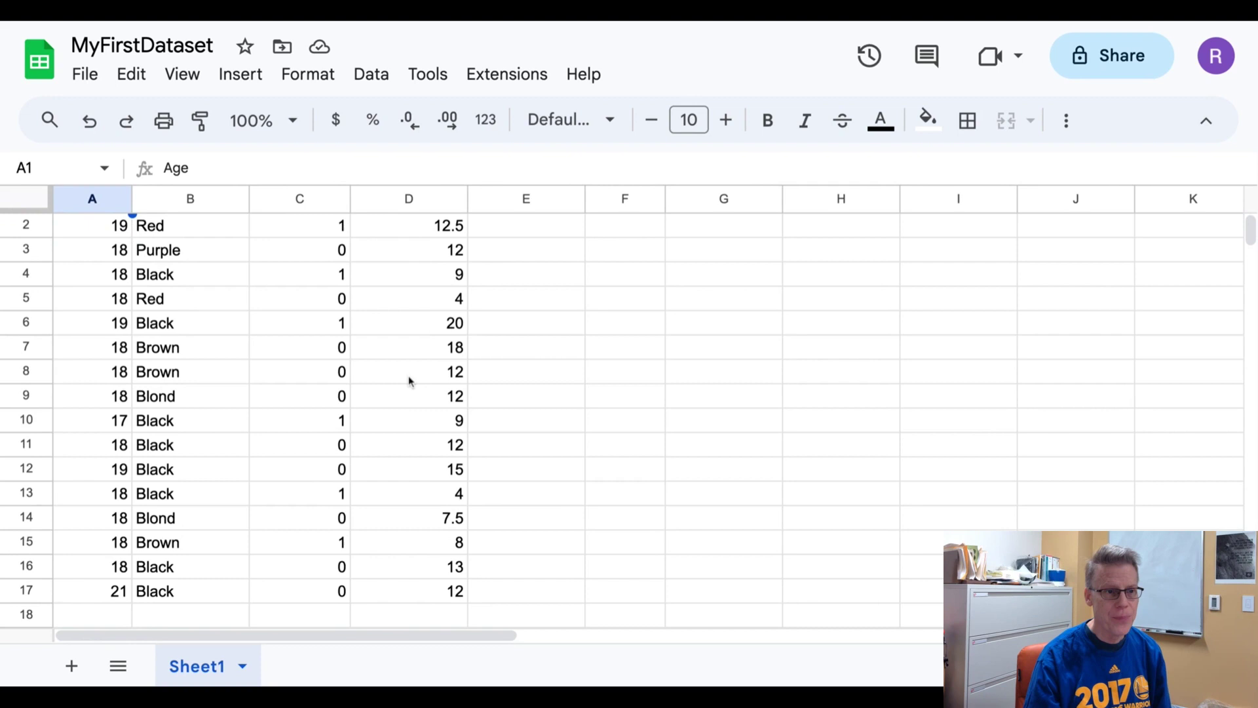
scroll(410, 382, "up", 1)
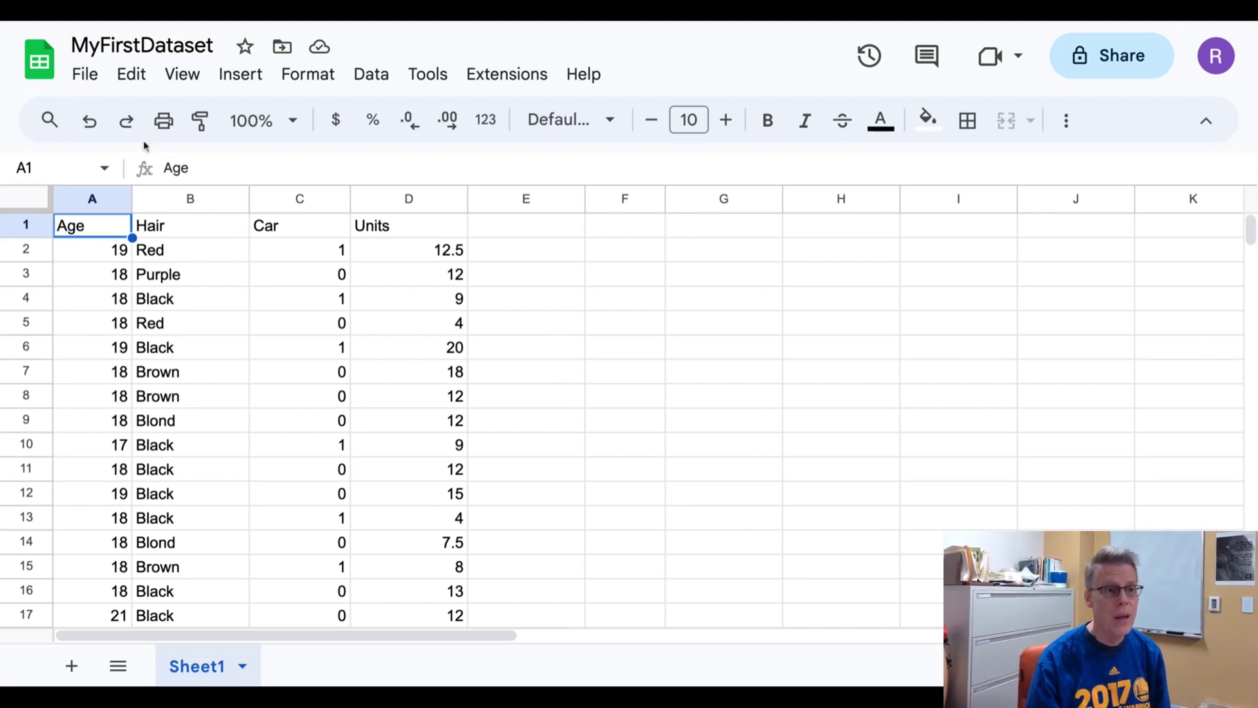
Preview the File > Download formats such as CSV and Excel, then close the menu.
left_click(86, 75)
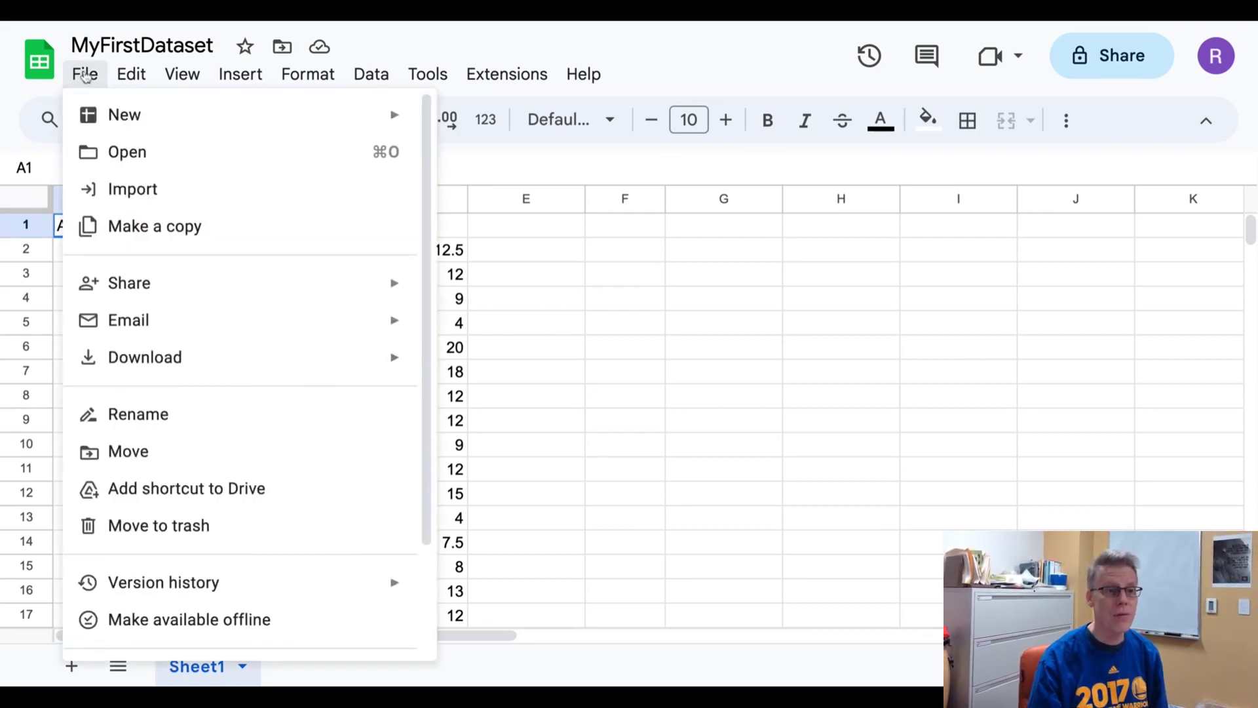
mouse_move(144, 358)
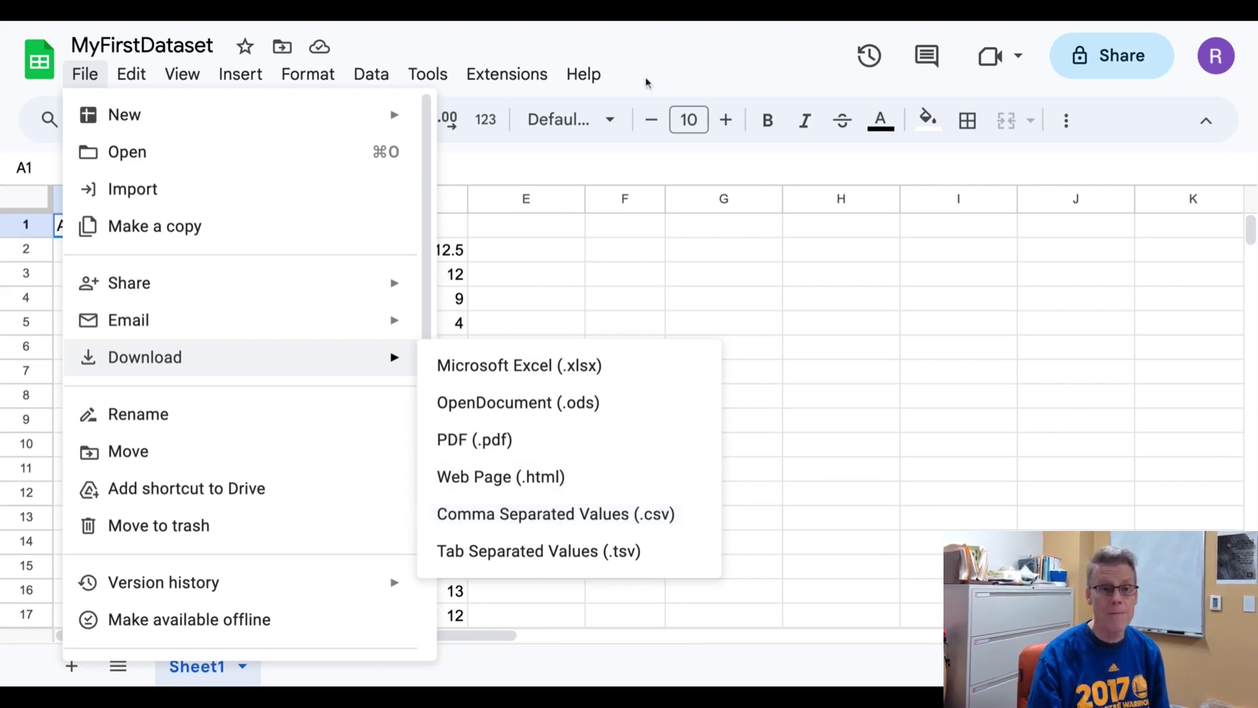
left_click(689, 57)
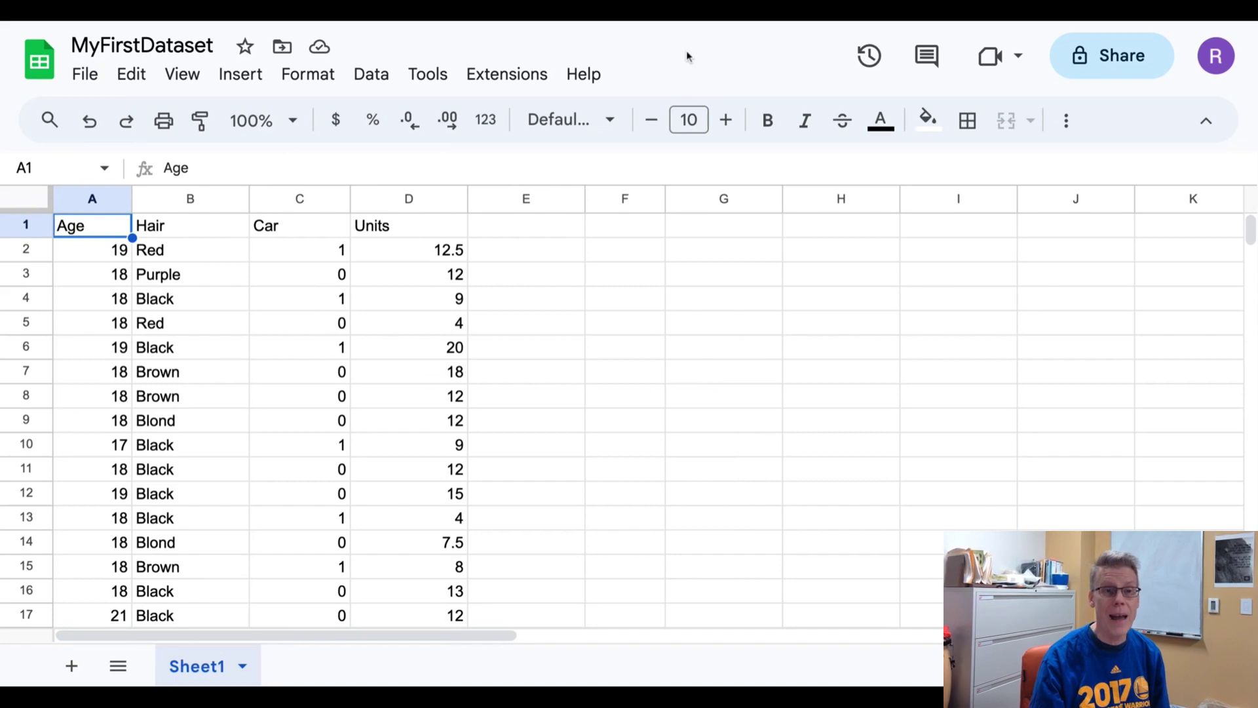